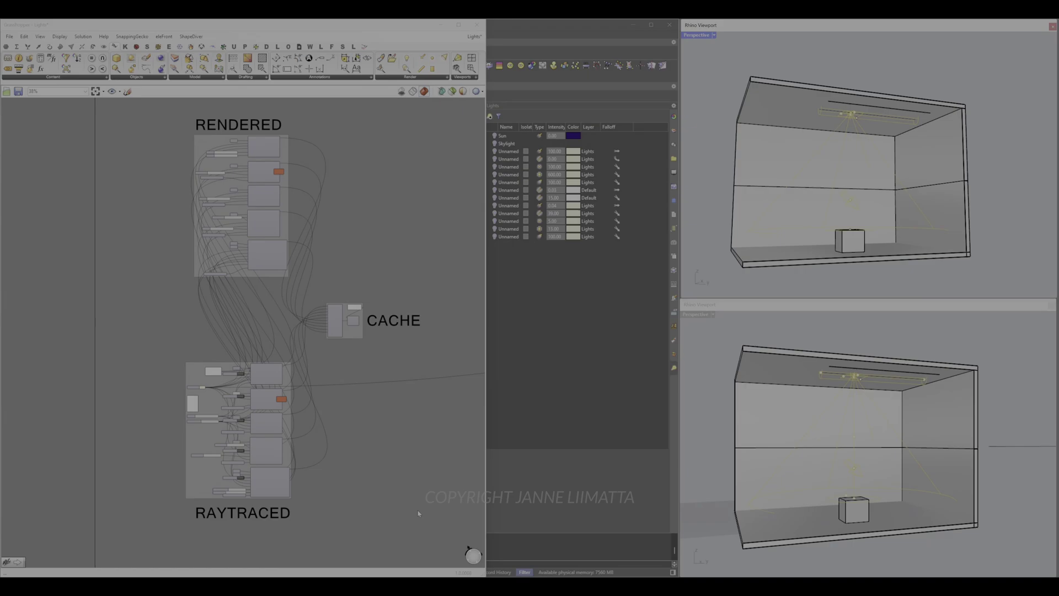
left_click_drag(308, 545, 166, 354)
left_click(328, 282)
left_click_drag(328, 282, 183, 132)
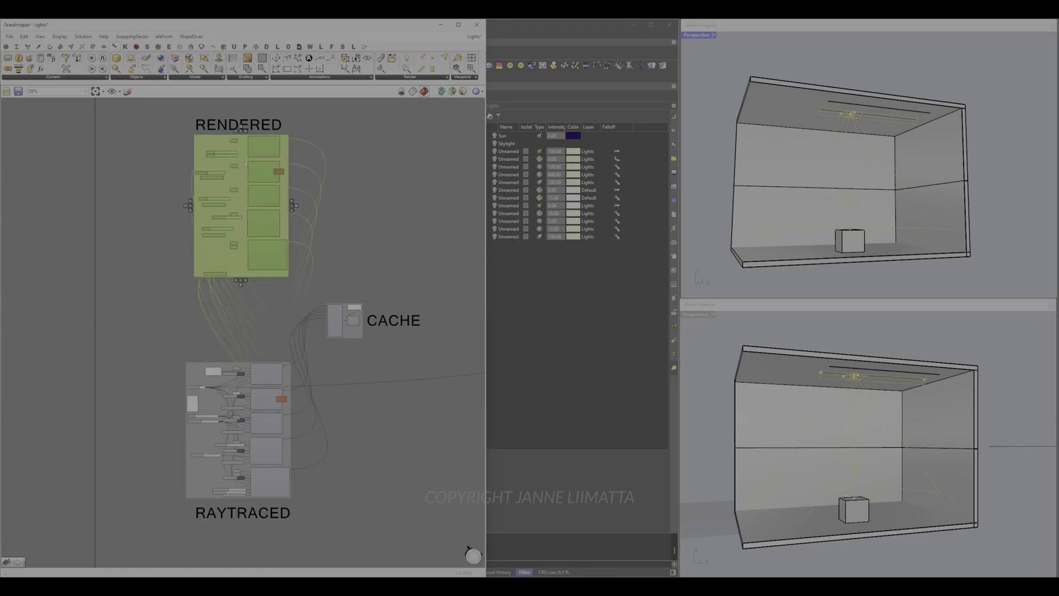
left_click(379, 187)
left_click_drag(444, 361, 313, 281)
left_click(386, 257)
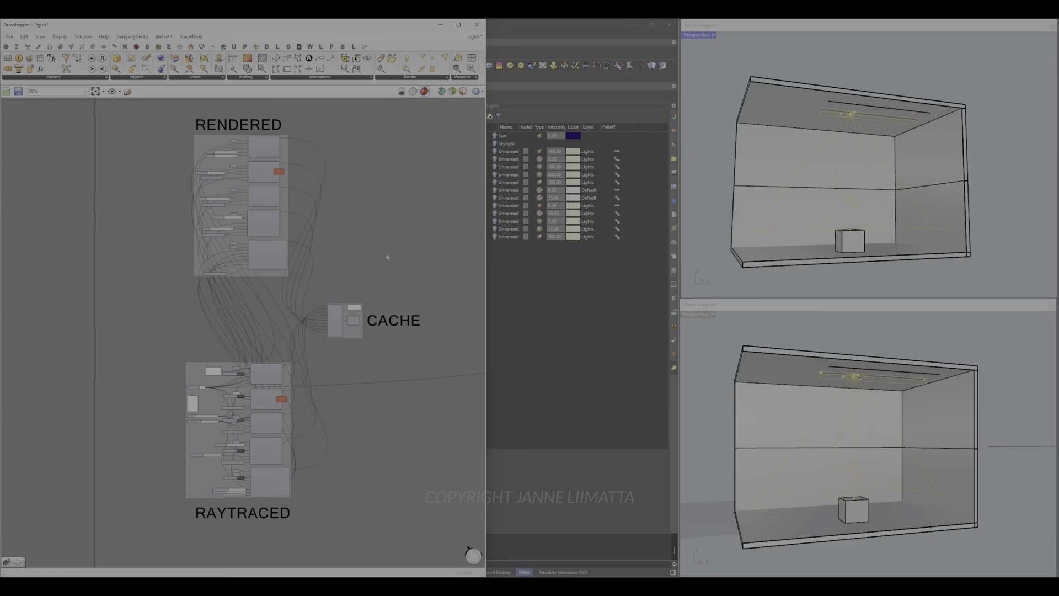
Step: Switch the upper perspective viewport to Rendered and the lower one to Raytraced display, with the skylight turned on
left_click(571, 331)
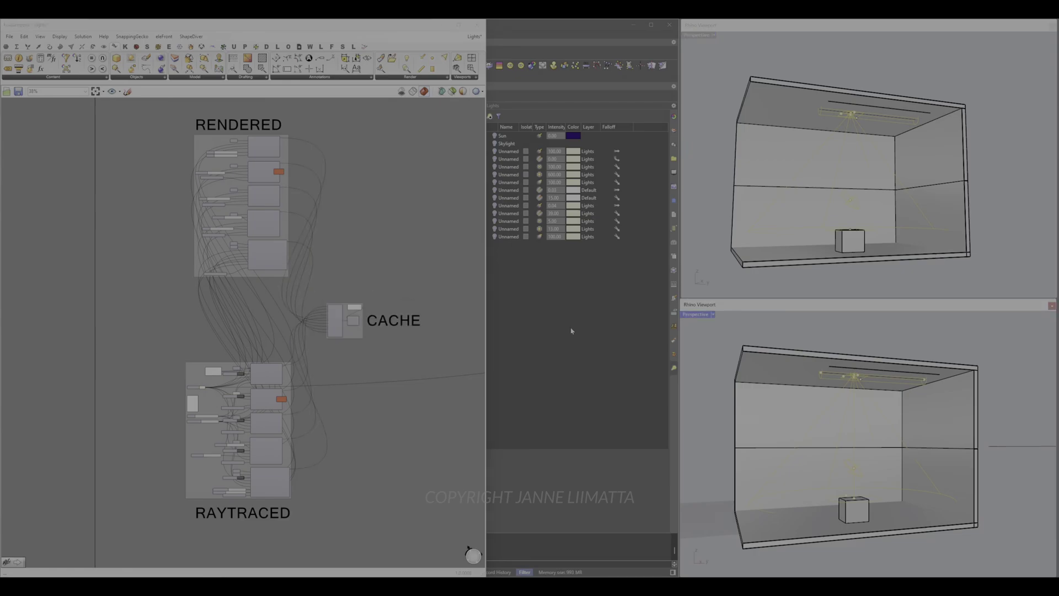
left_click(713, 35)
left_click(705, 89)
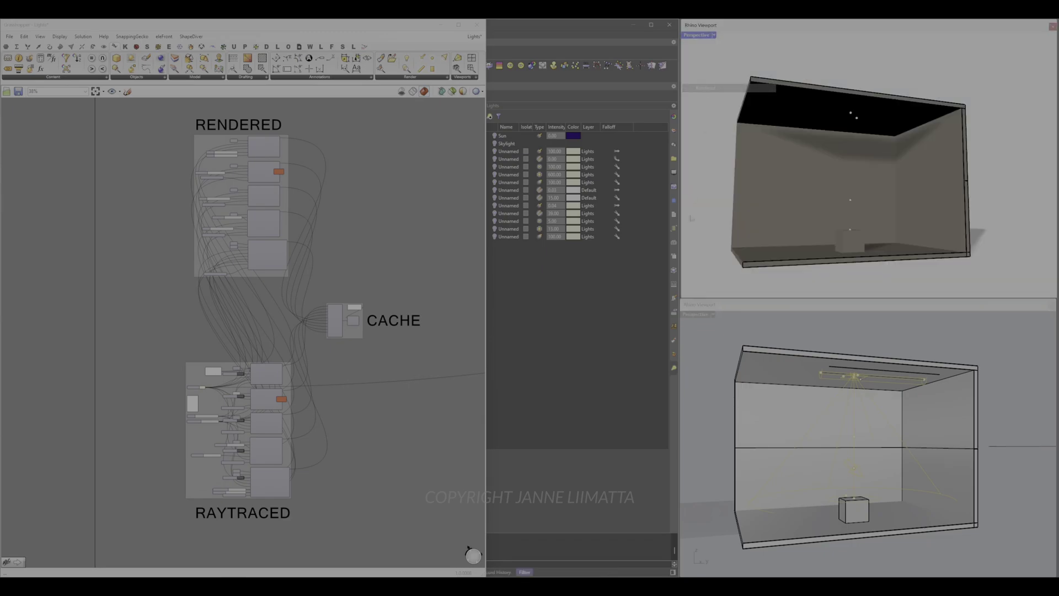
left_click(713, 314)
left_click(740, 157)
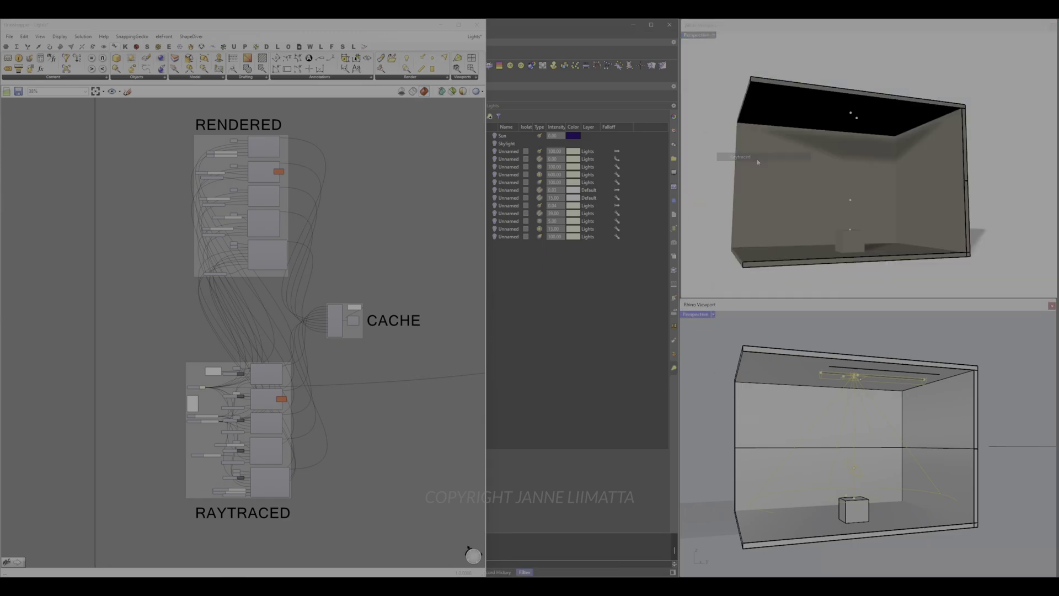
left_click(495, 144)
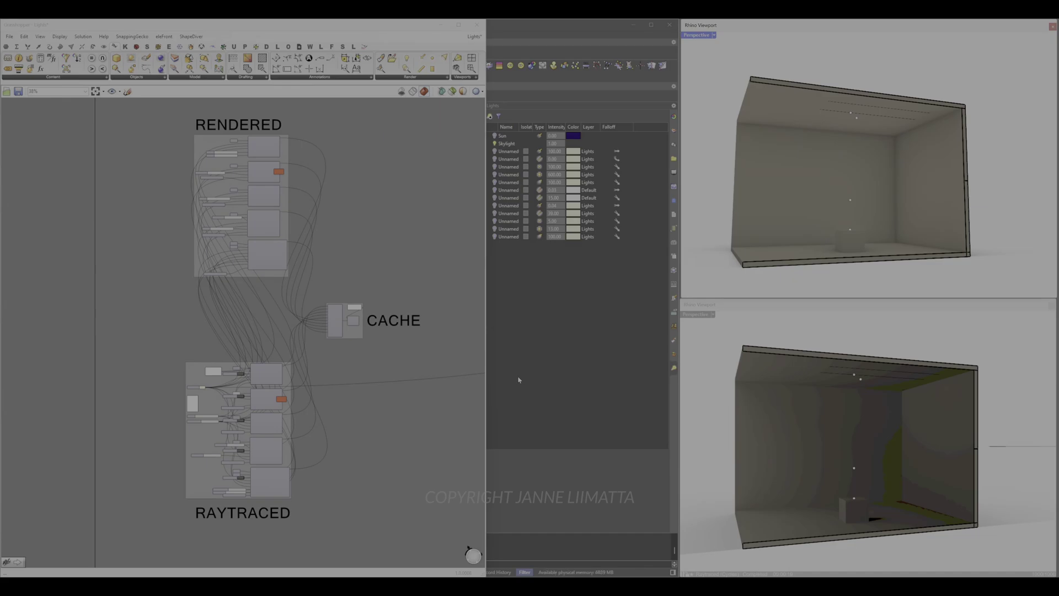
Step: Examine the directional, linear, point, rectangular and spotlight components in the raytraced group
scroll(220, 439, "up", 5)
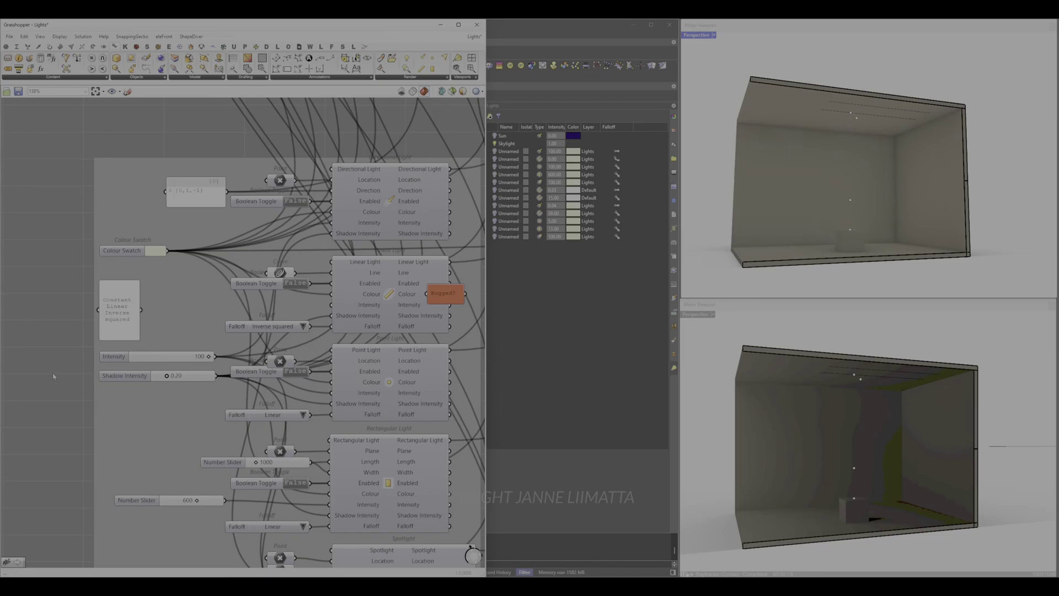
left_click(369, 223)
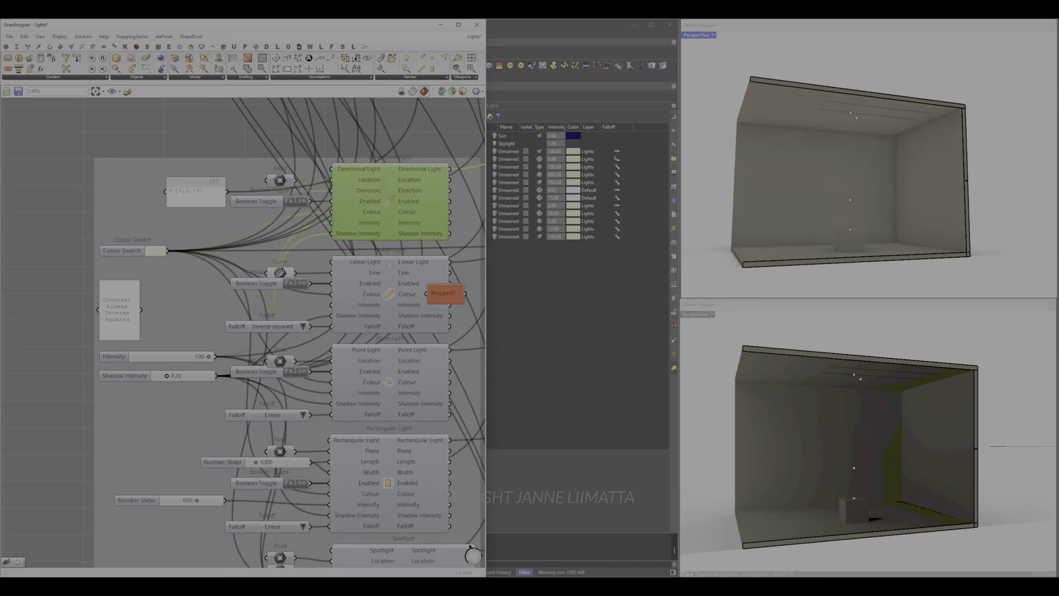
left_click(399, 294)
left_click(388, 370)
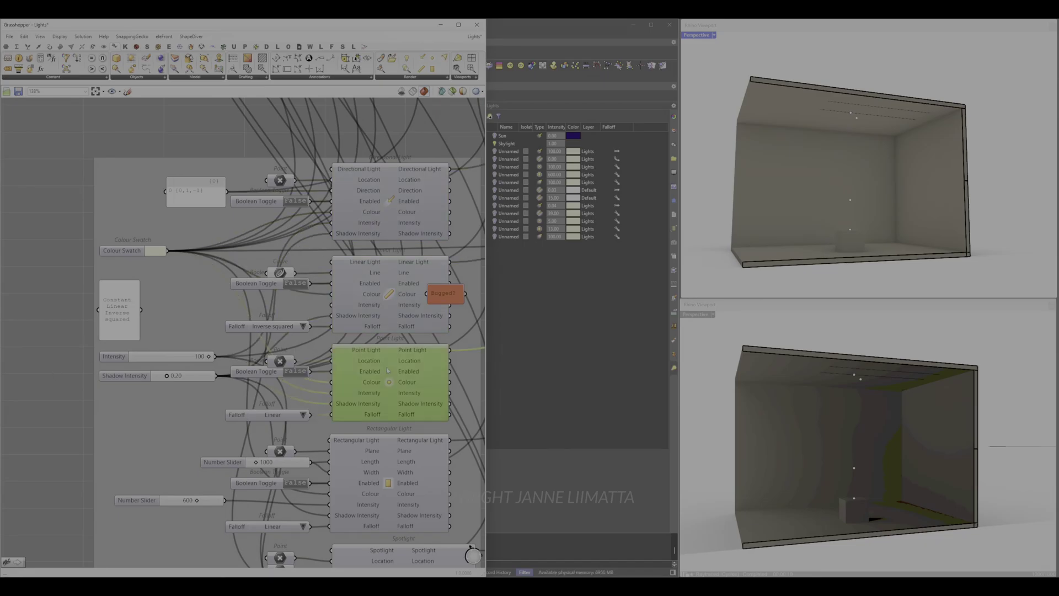
left_click(376, 459)
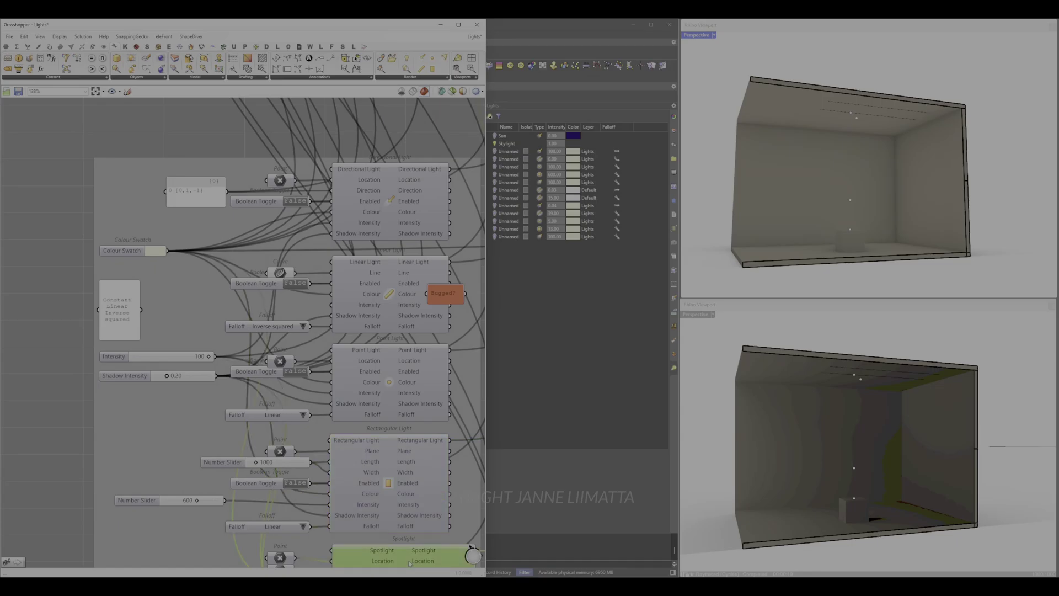
left_click(51, 348)
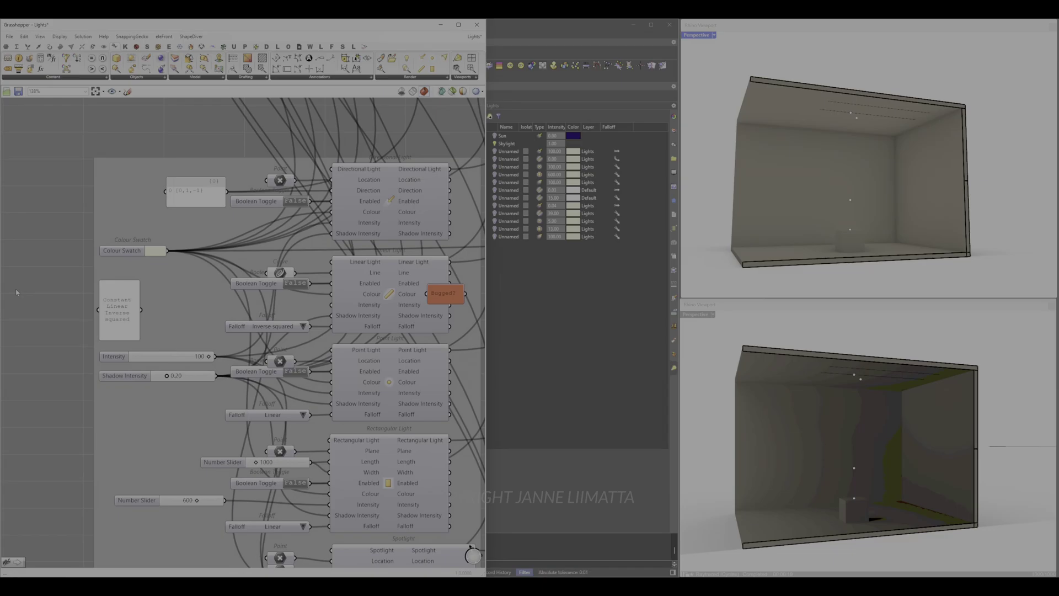
Step: Preview the directional, linear and point lights of the raytraced group in turn by toggling their Enabled state
double_click(296, 201)
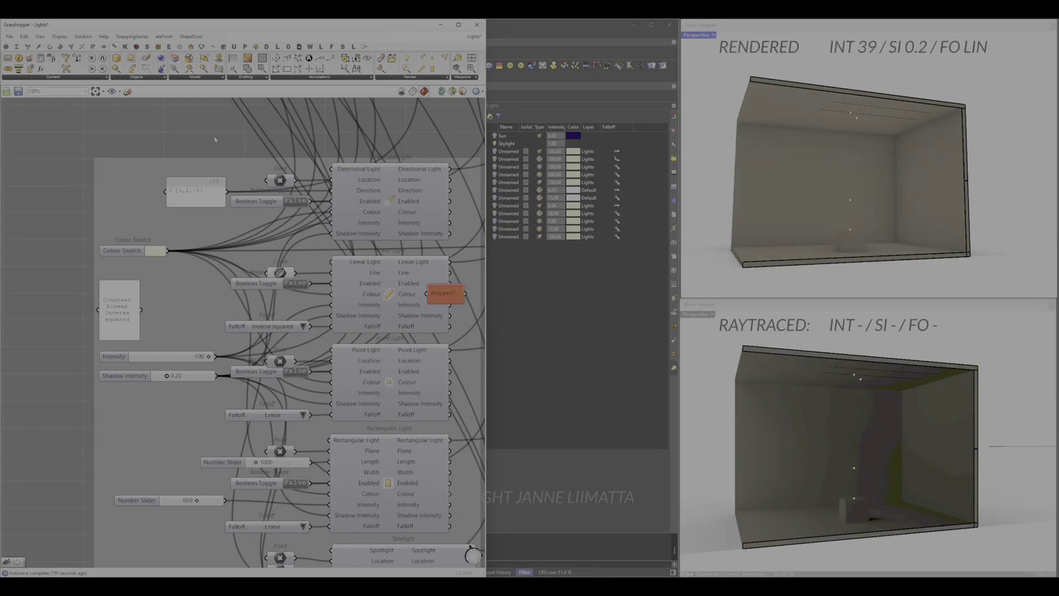
left_click(302, 284)
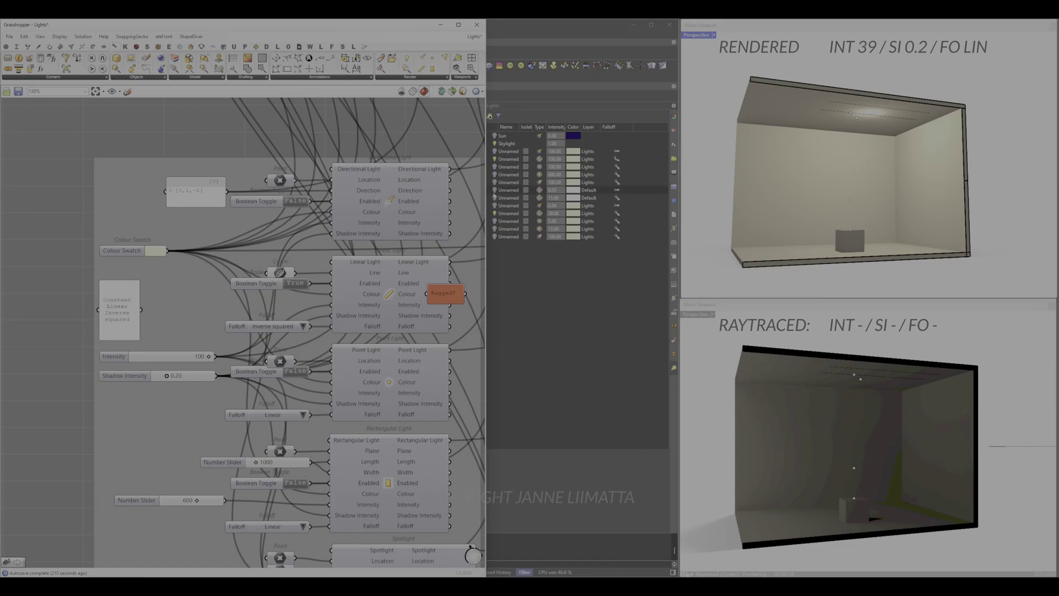
left_click(496, 198)
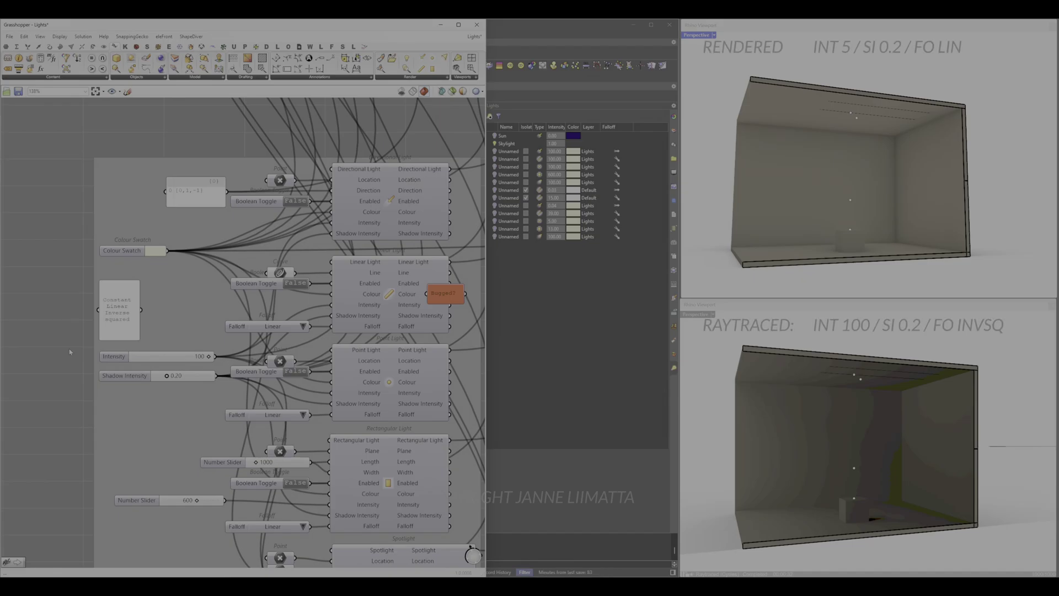
double_click(287, 372)
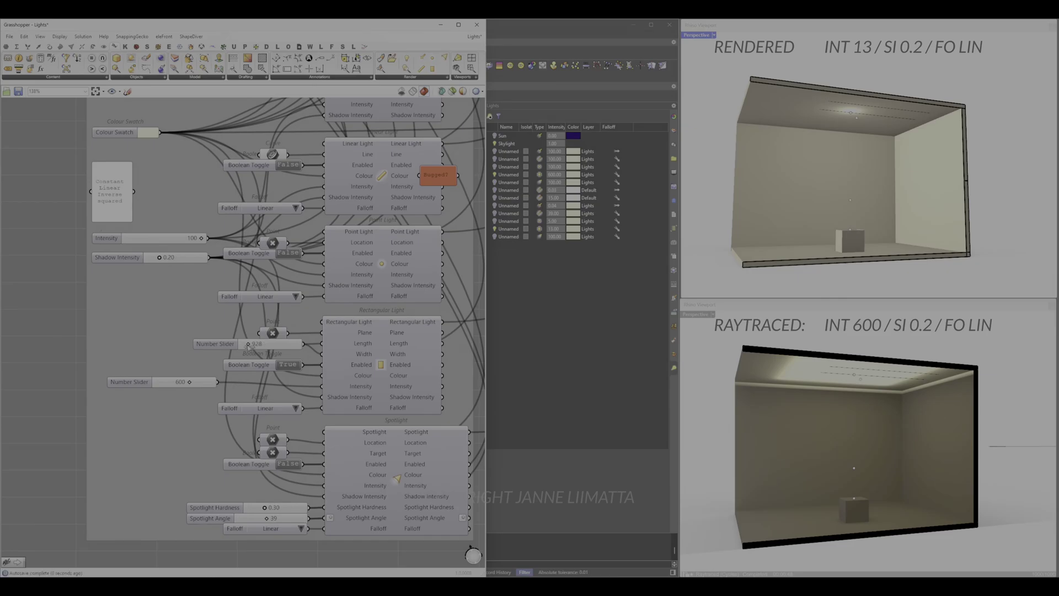
Step: Set the rectangular light's length to 494 and disable the light
left_click_drag(248, 345, 245, 346)
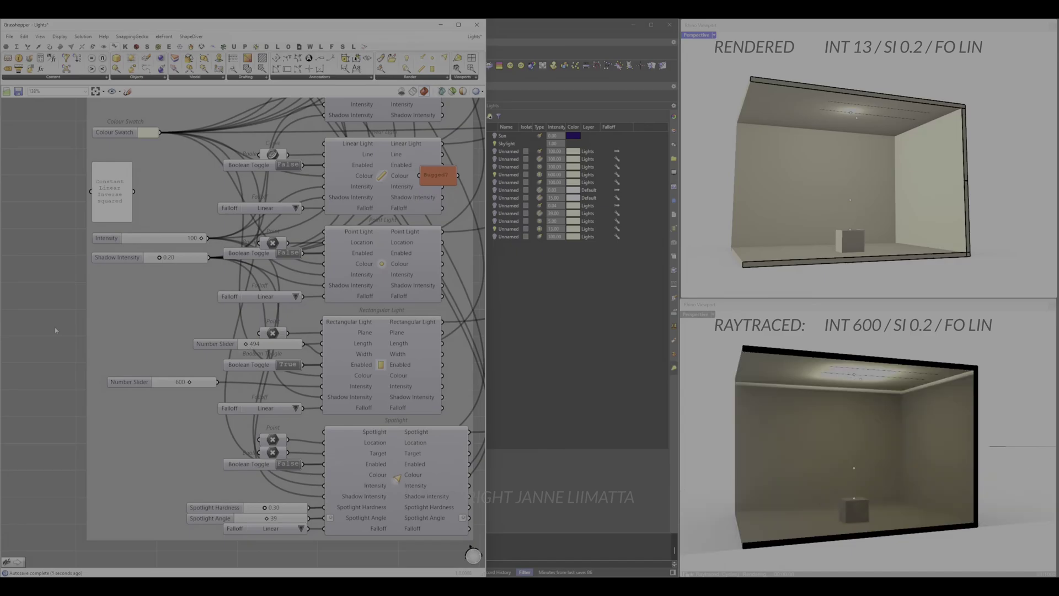
double_click(286, 364)
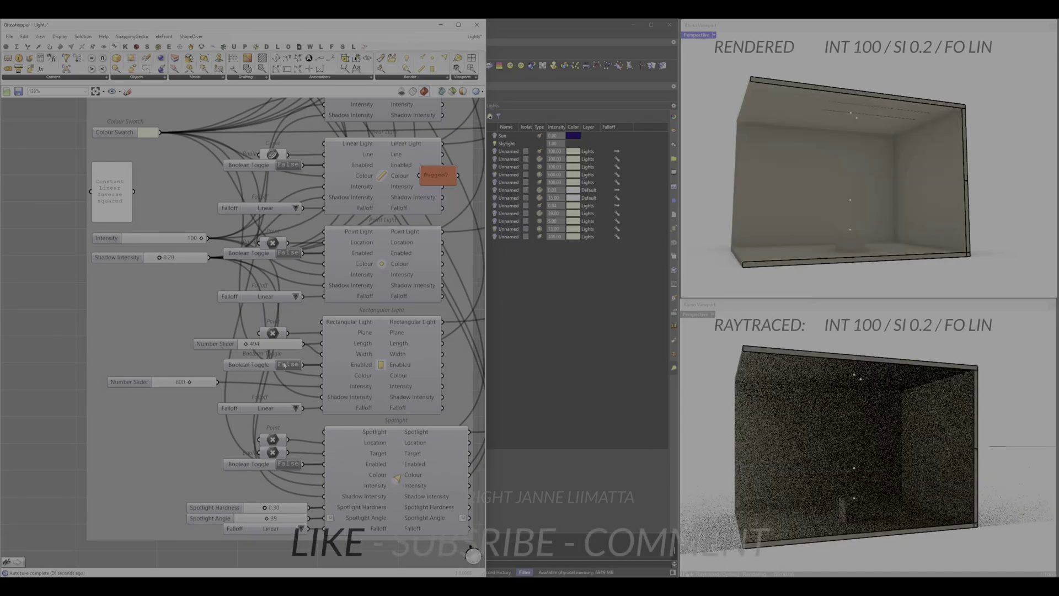
Step: Enable the raytraced group's spotlight and check the point parameters feeding its location and target
double_click(295, 464)
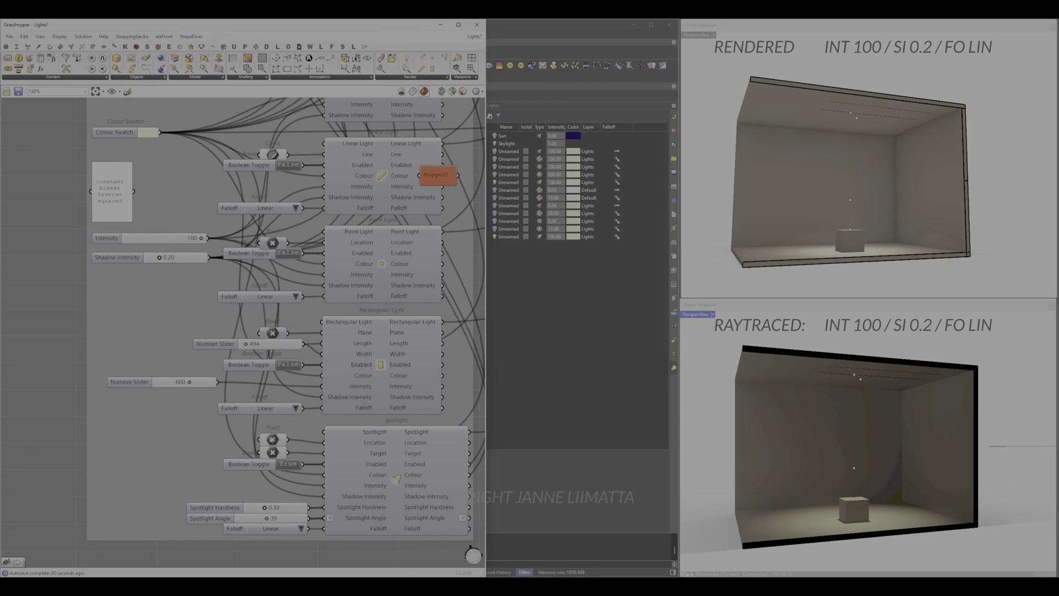
left_click(271, 439)
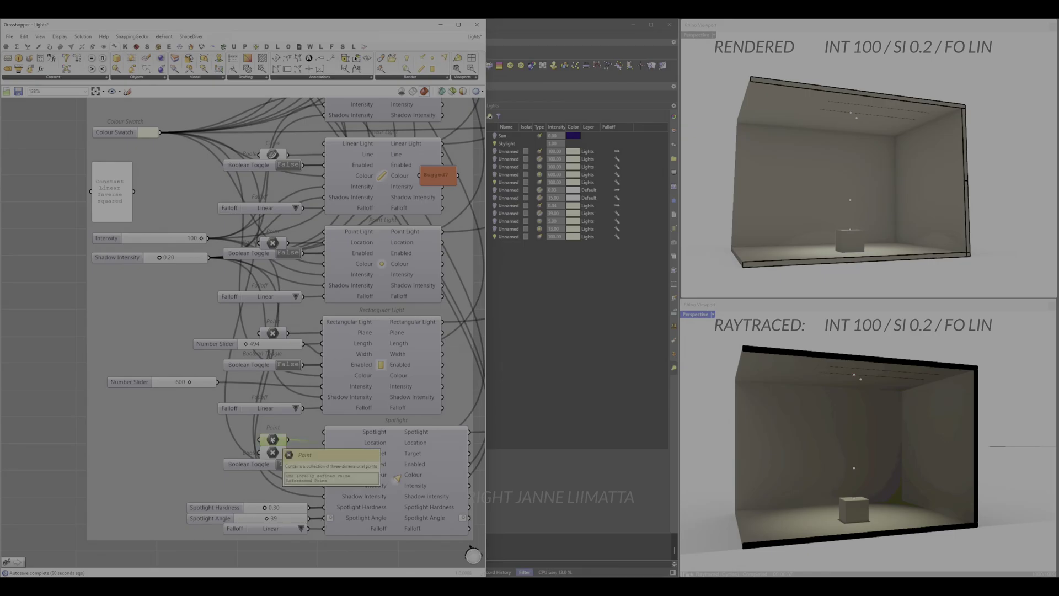
left_click(270, 452)
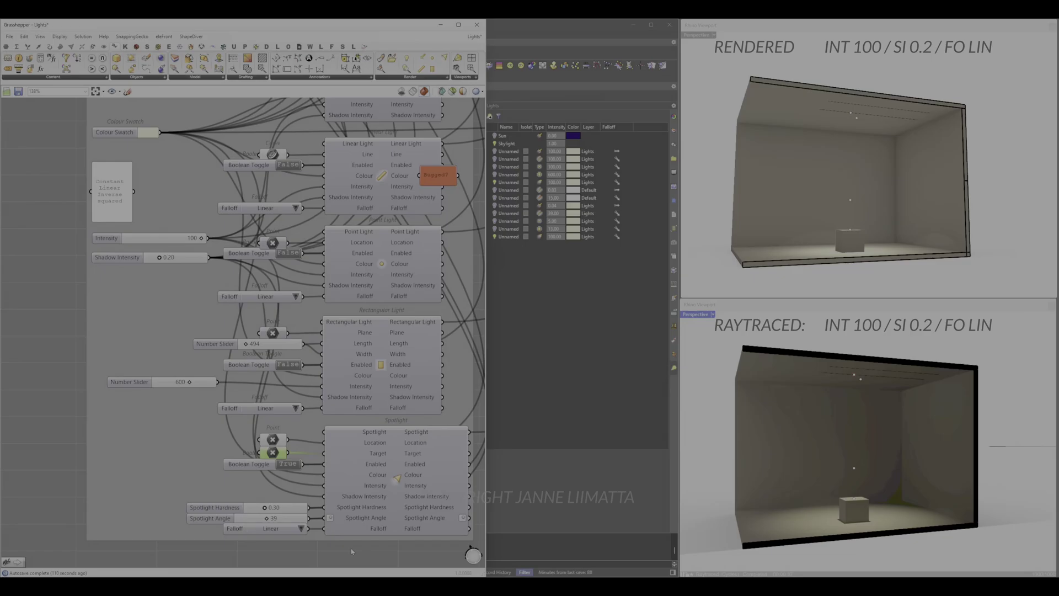
left_click(351, 554)
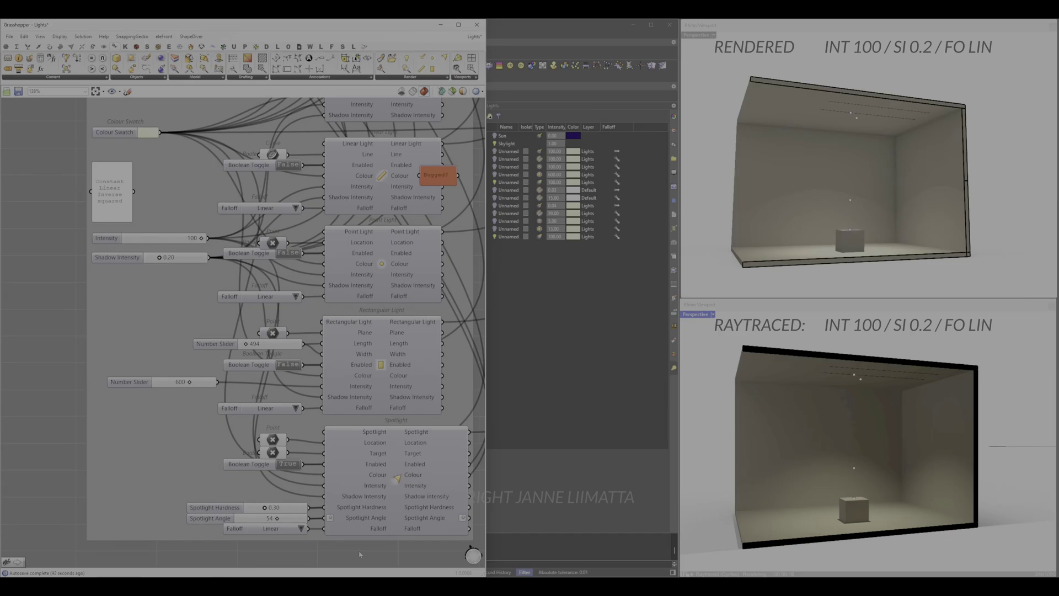
Step: Move the spotlight's target point from the top of the box toward the room's right wall in the raytraced viewport
left_click(852, 498)
left_click_drag(877, 503, 937, 510)
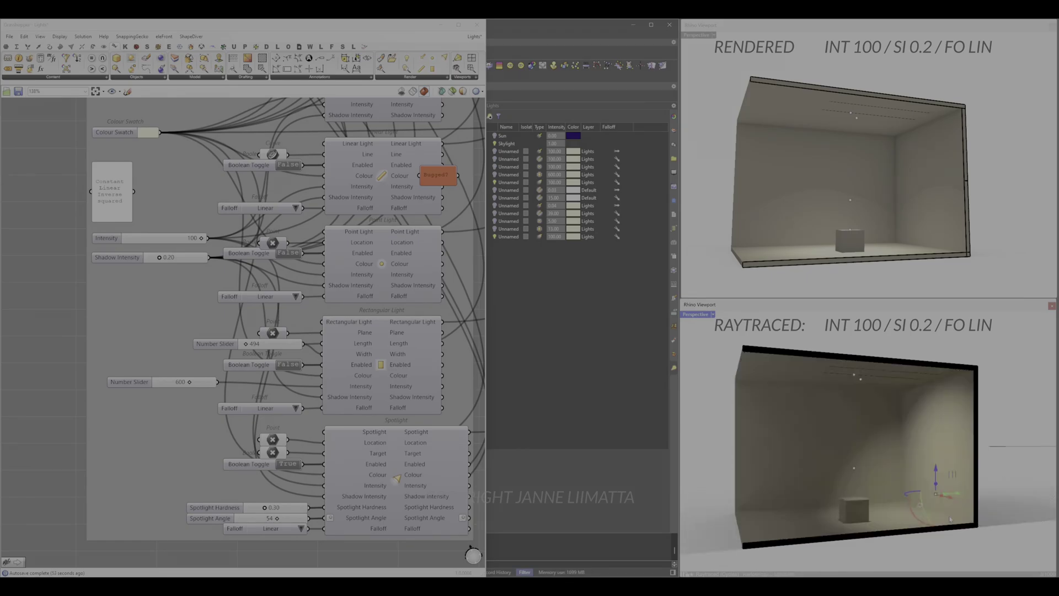
left_click(967, 557)
Step: Narrow the spotlight angle to 27 and increase the spotlight hardness
left_click_drag(277, 519, 258, 540)
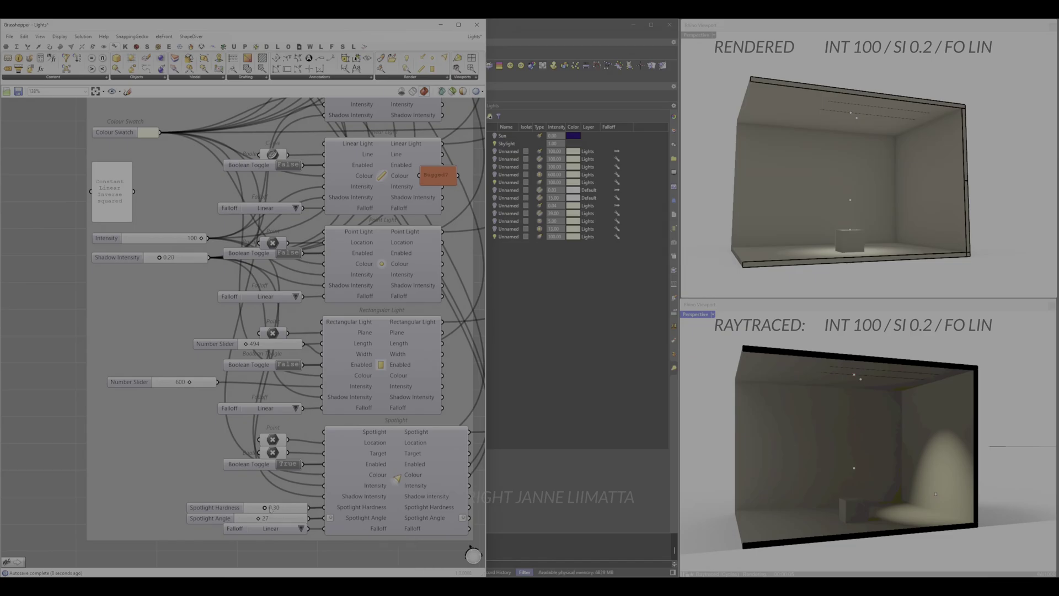
left_click_drag(266, 508, 294, 546)
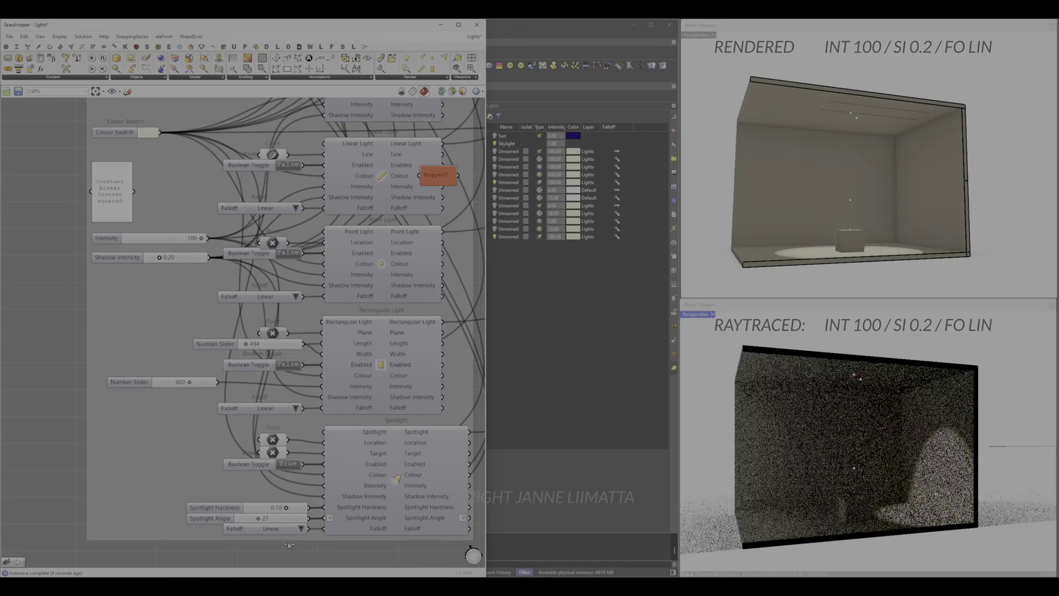